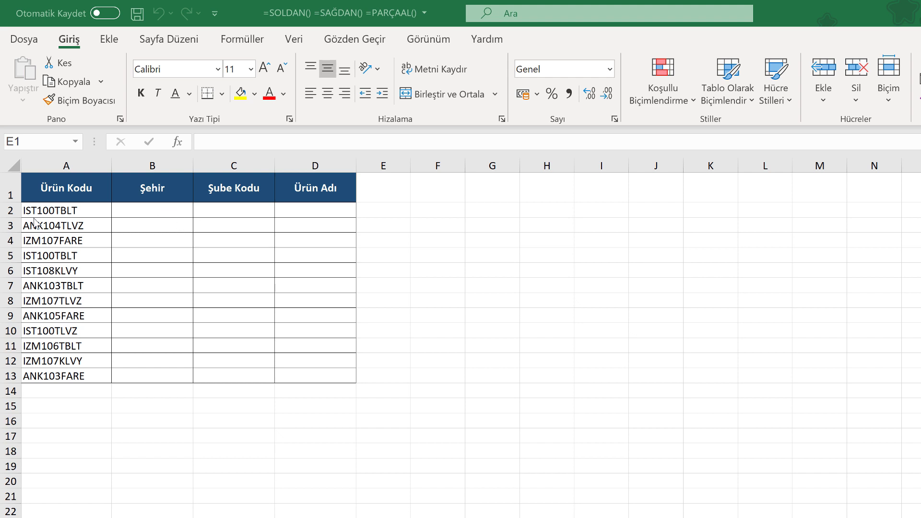
Step: In cell B2, find SOLDAN through Insert Function and open its arguments dialog
{"action": "left_click", "coordinate": [138, 210]}
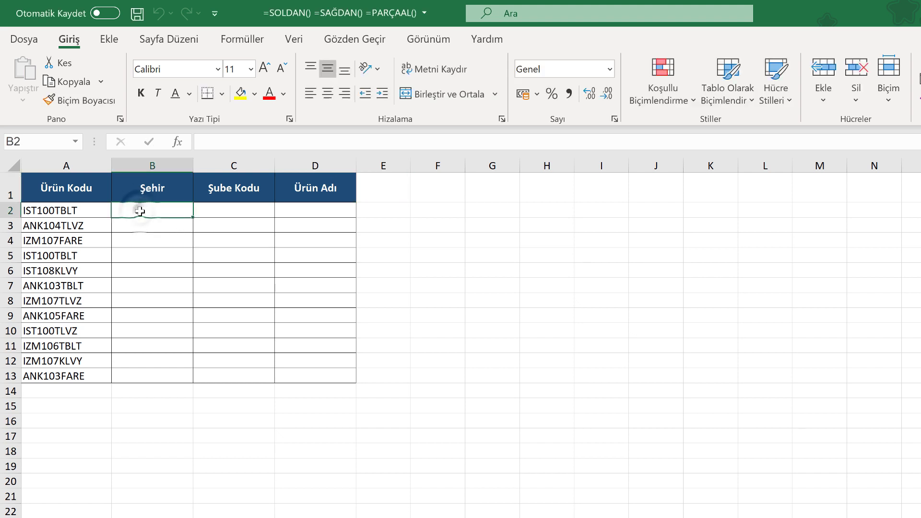
{"action": "left_click", "coordinate": [179, 141]}
{"action": "type", "text": "soldan"}
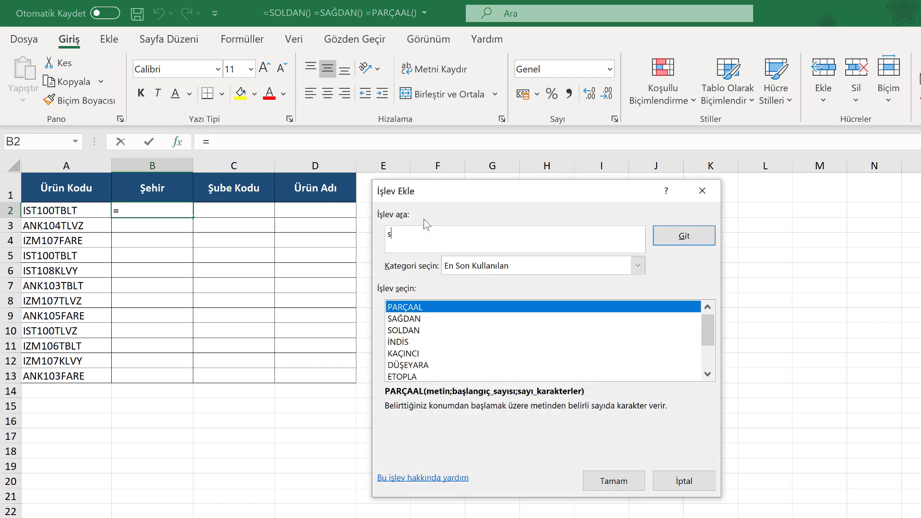
{"action": "left_click", "coordinate": [686, 238]}
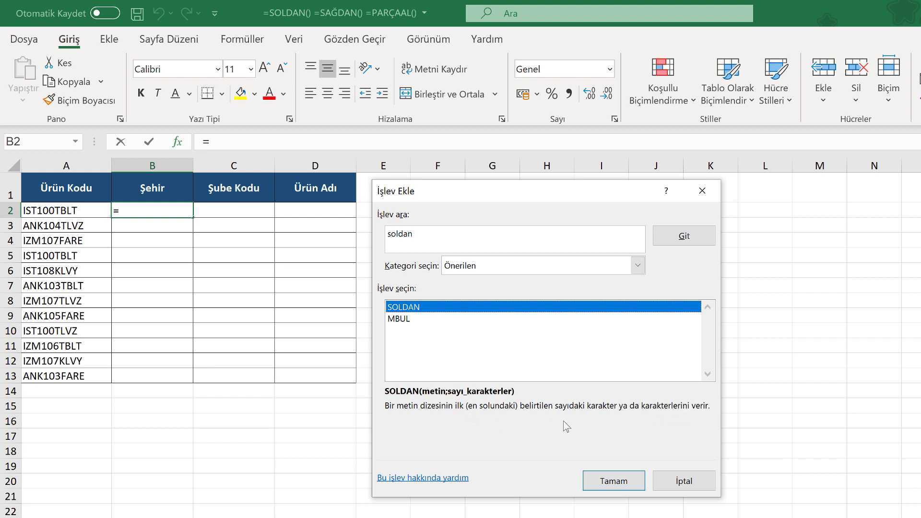
{"action": "left_click", "coordinate": [612, 481]}
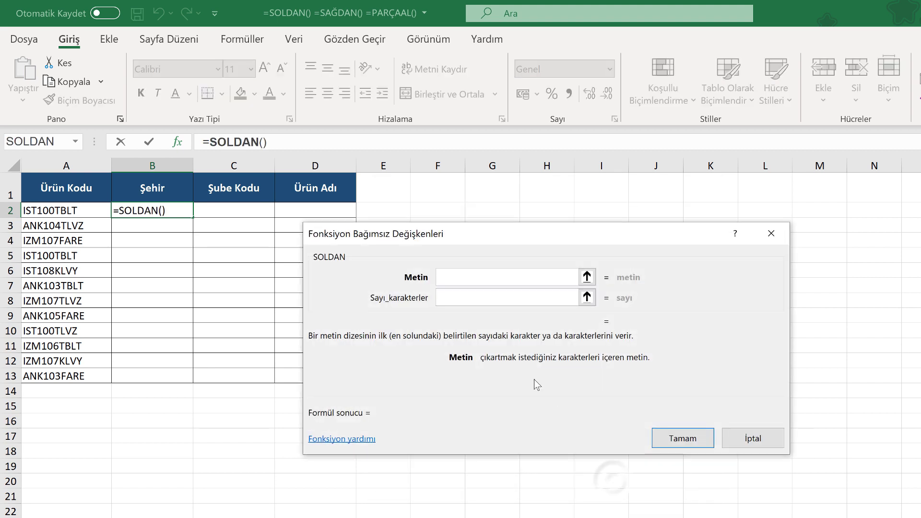
Step: Enter =SOLDAN(A2;3) in B2 and fill it down to B13
{"action": "left_click_drag", "start_coordinate": [468, 234], "coordinate": [525, 185]}
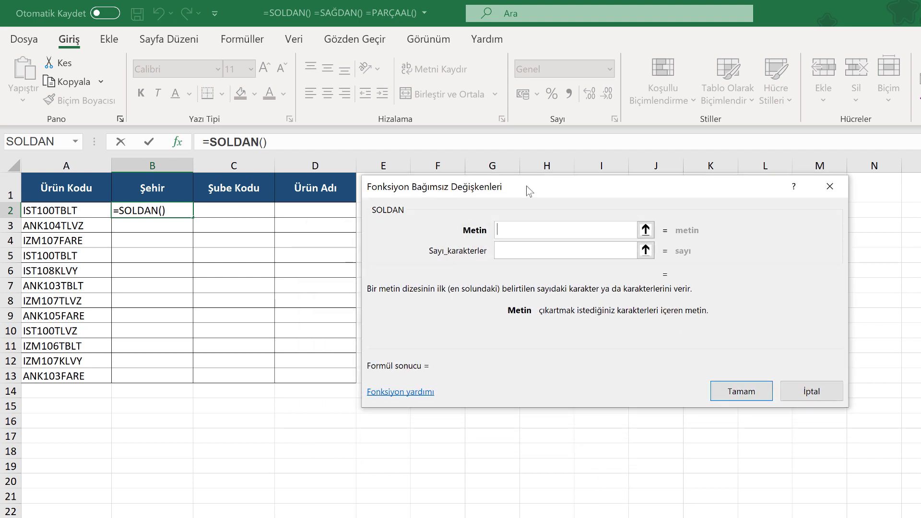
{"action": "left_click", "coordinate": [57, 211]}
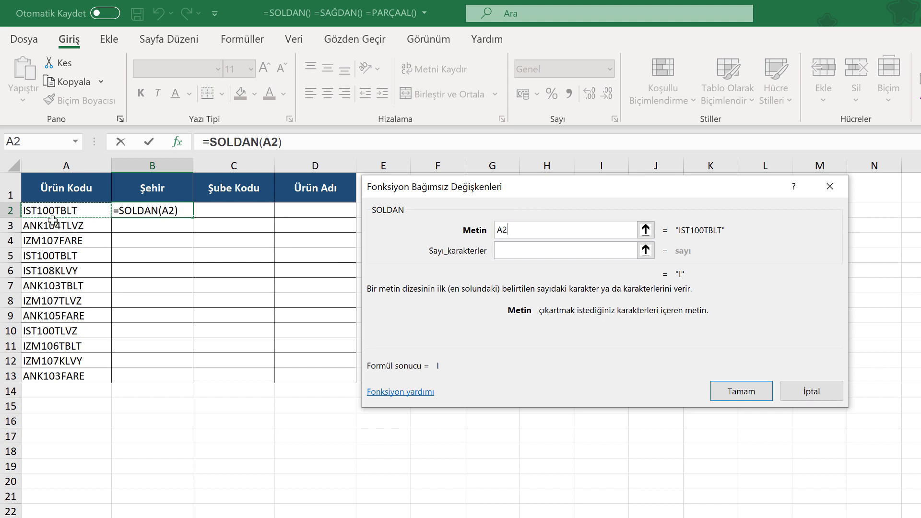
{"action": "left_click", "coordinate": [503, 250]}
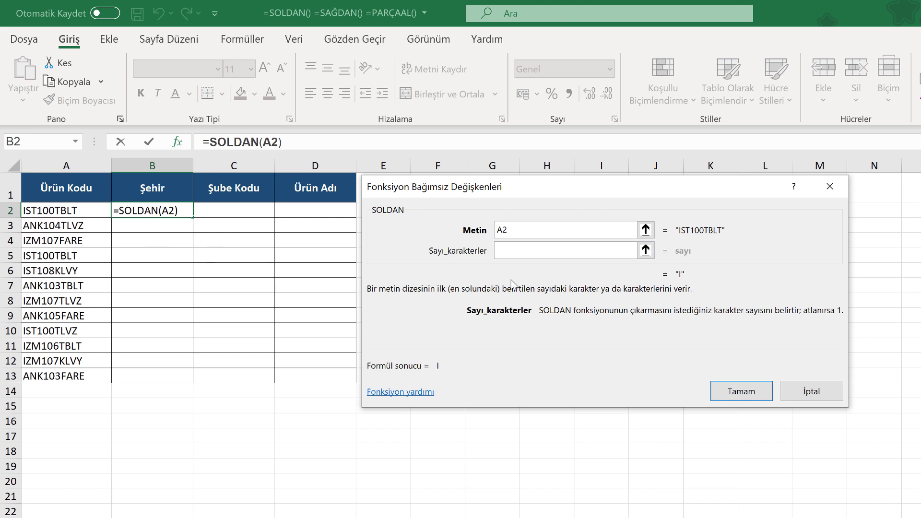
{"action": "type", "text": "3"}
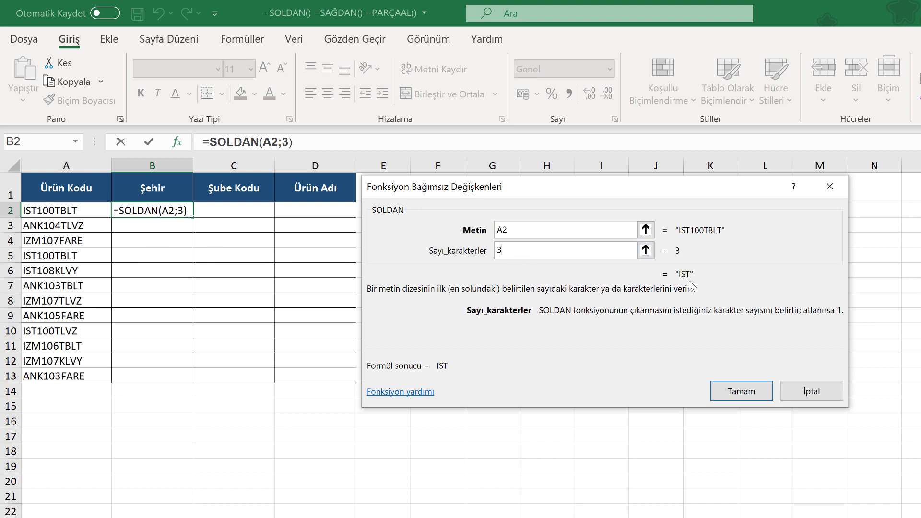
{"action": "left_click", "coordinate": [725, 392]}
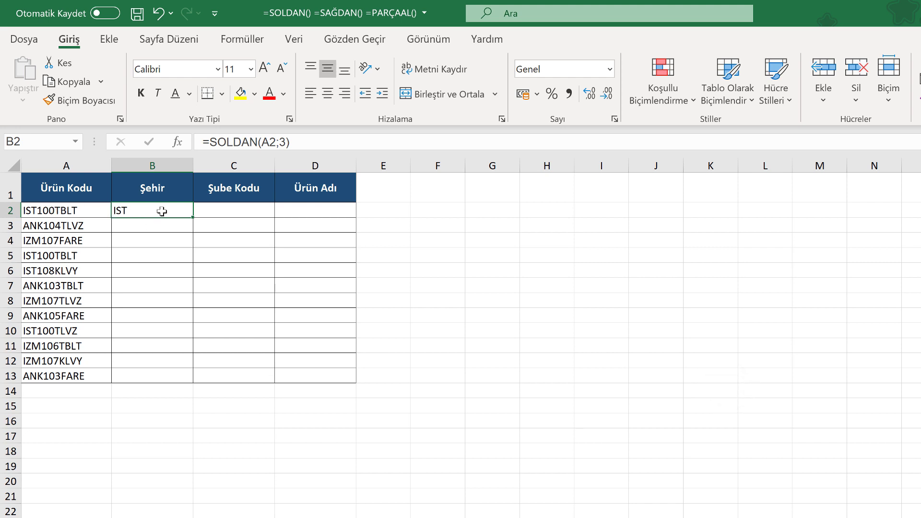
{"action": "left_click_drag", "start_coordinate": [192, 218], "coordinate": [190, 379]}
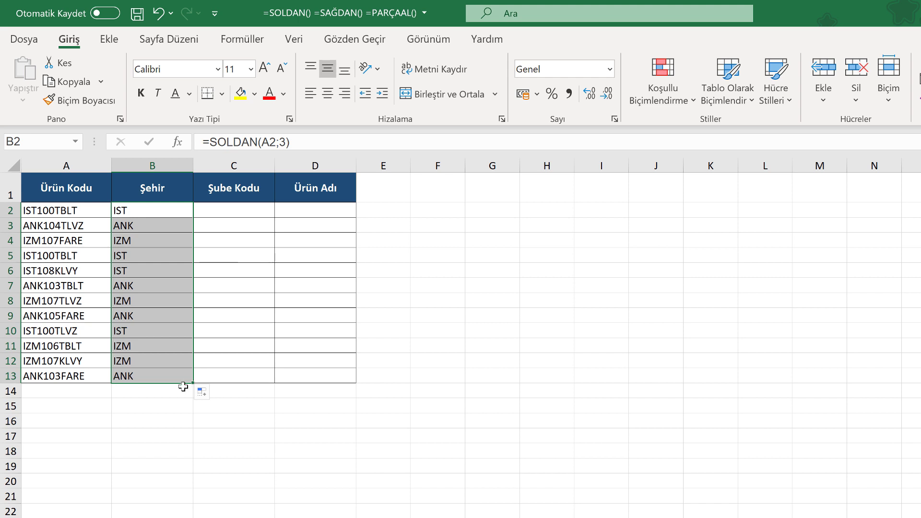
{"action": "left_click", "coordinate": [135, 391]}
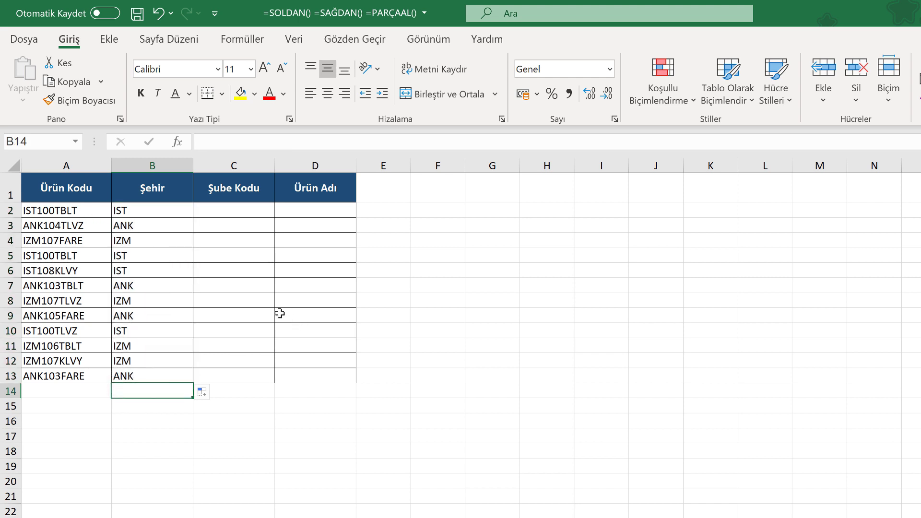
Step: In cell D2, find SAĞDAN through Insert Function and open its arguments
{"action": "left_click", "coordinate": [301, 209]}
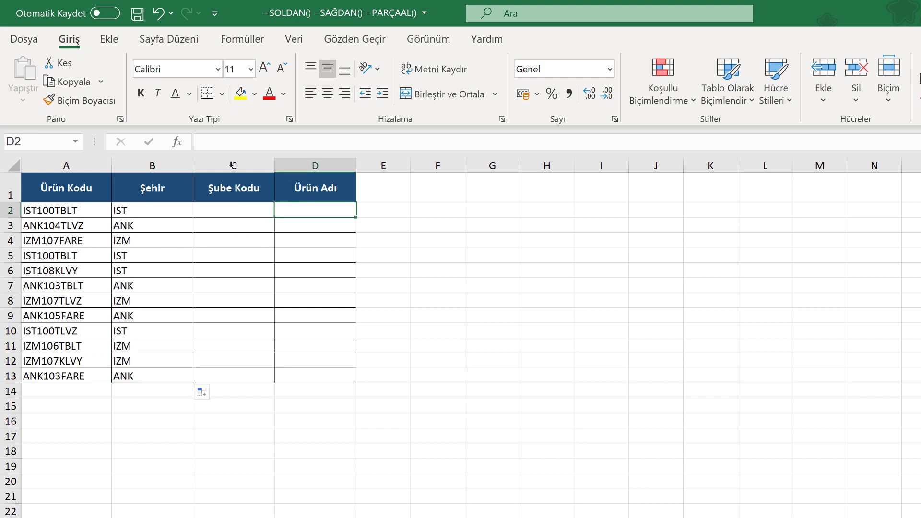
{"action": "left_click", "coordinate": [177, 143]}
{"action": "left_click_drag", "start_coordinate": [507, 141], "coordinate": [445, 188]}
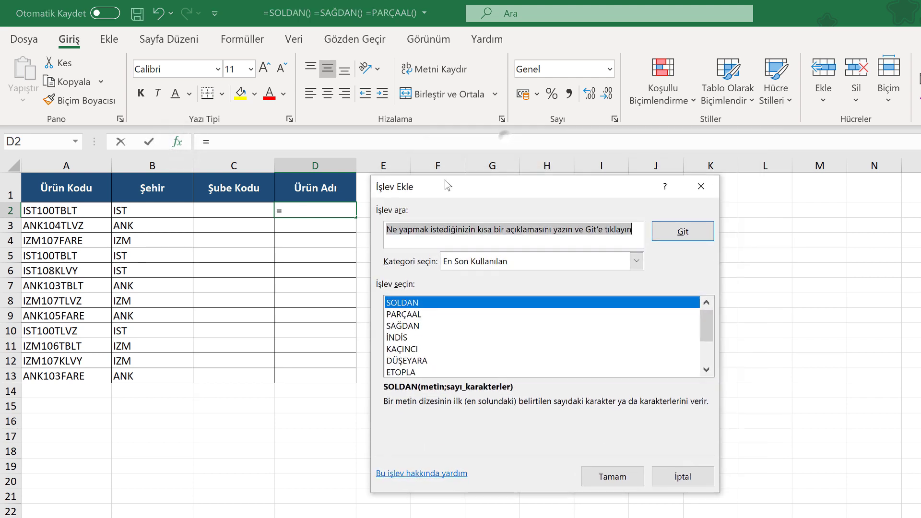
{"action": "type", "text": "sağdan"}
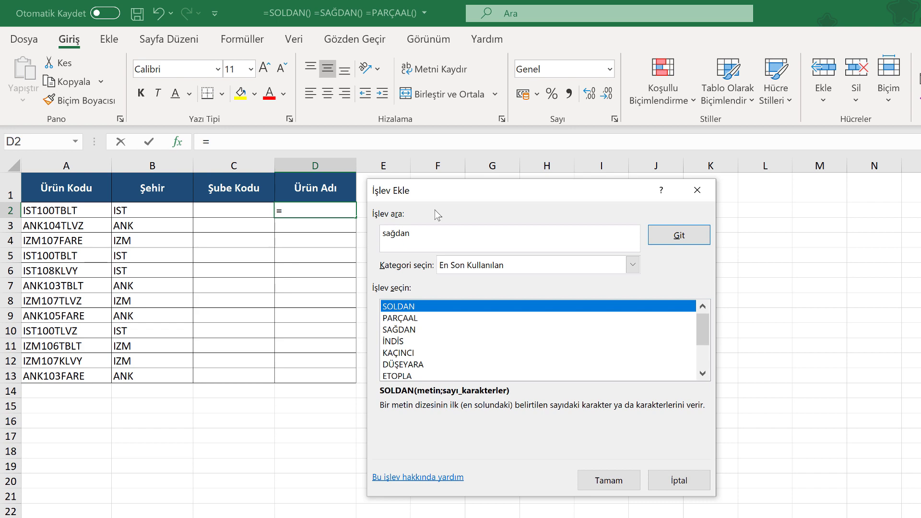
{"action": "left_click", "coordinate": [677, 236]}
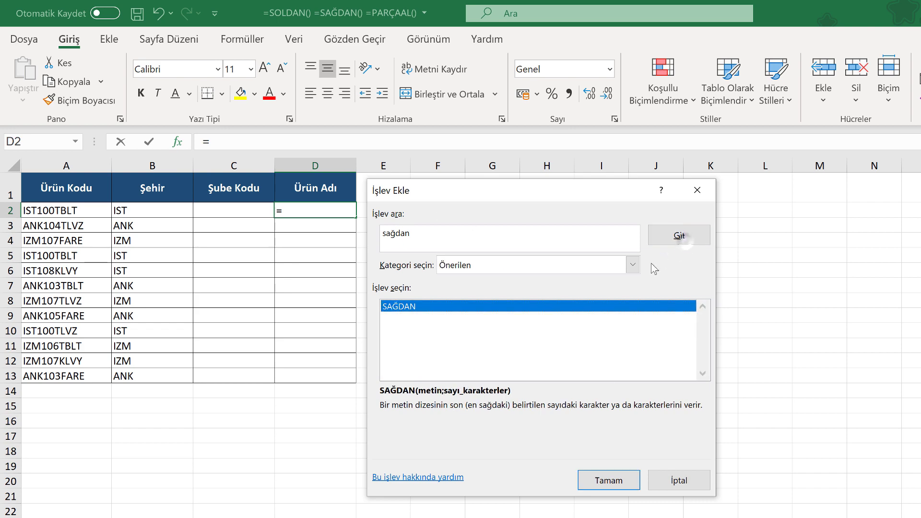
{"action": "left_click", "coordinate": [589, 481]}
Step: Set SAĞDAN's arguments to A2 and 4, so D2 shows TBLT
{"action": "mouse_move", "coordinate": [409, 242]}
{"action": "left_mouse_down"}
{"action": "mouse_move", "coordinate": [514, 213]}
{"action": "mouse_move", "coordinate": [495, 197]}
{"action": "left_mouse_up"}
{"action": "left_click", "coordinate": [65, 212]}
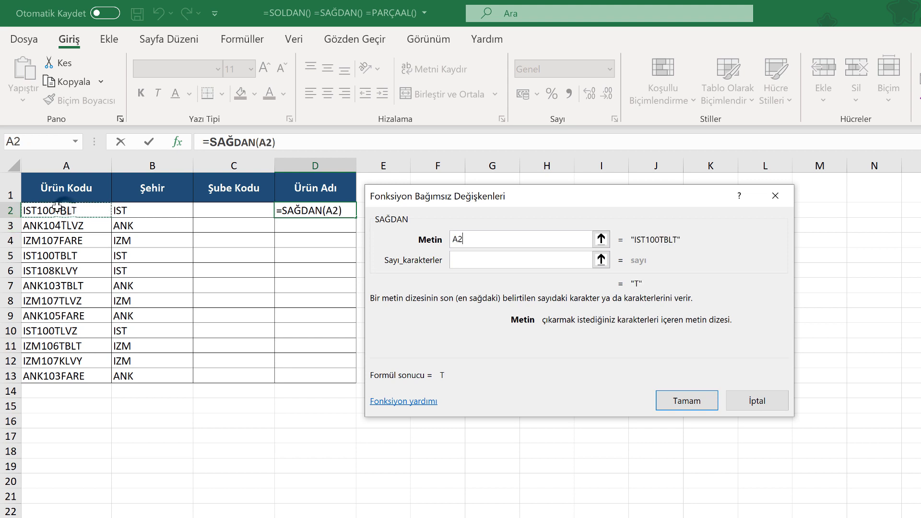
{"action": "left_click", "coordinate": [479, 258]}
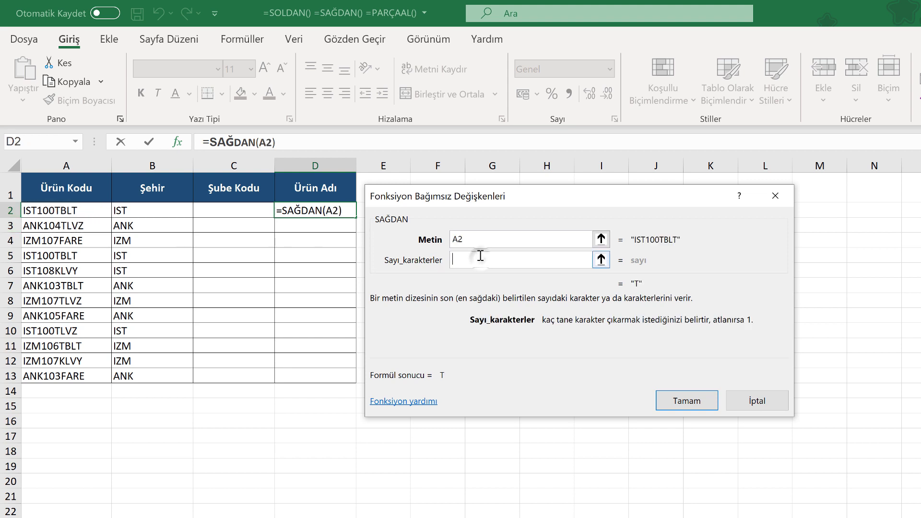
{"action": "type", "text": "4"}
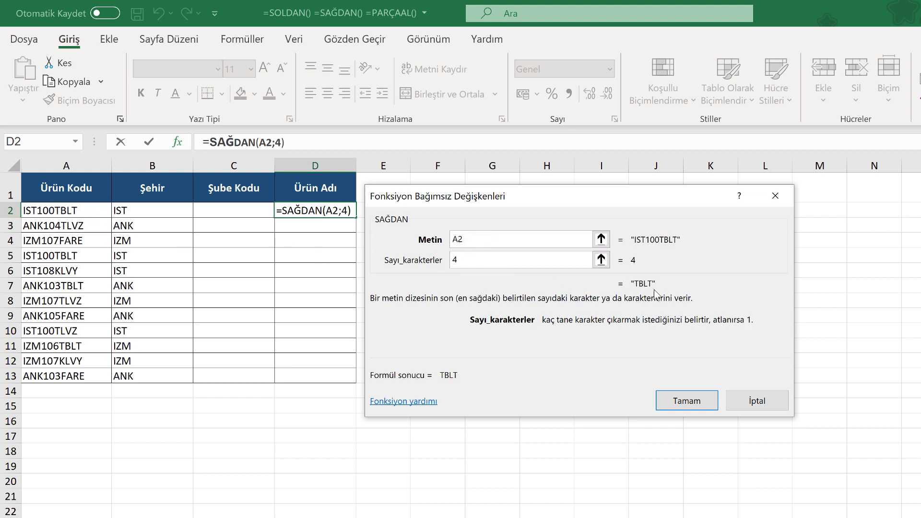
{"action": "left_click", "coordinate": [687, 401]}
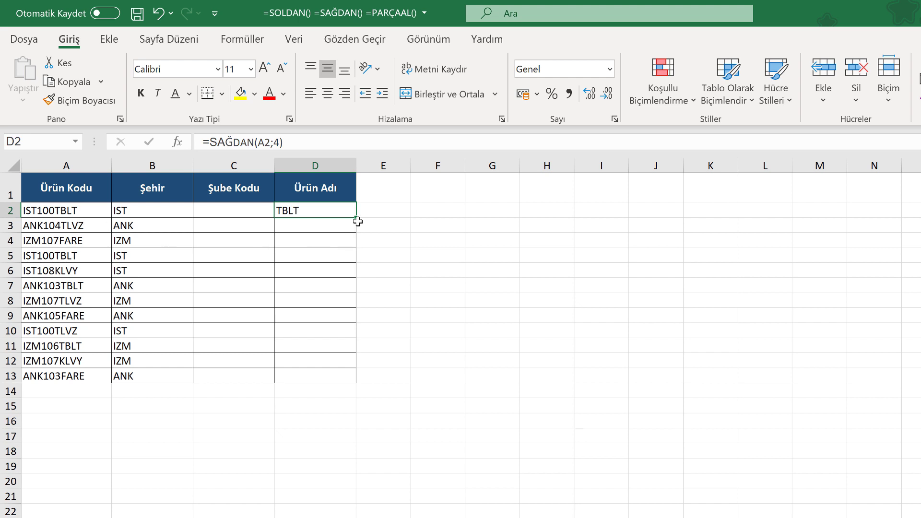
Step: Fill D2's SAĞDAN formula down to D13, then select C2
{"action": "left_click_drag", "start_coordinate": [355, 218], "coordinate": [341, 381]}
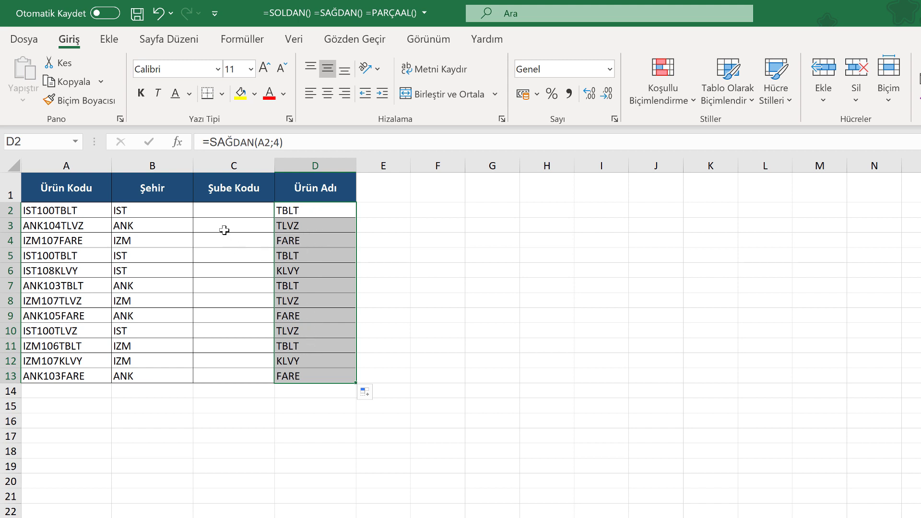
{"action": "left_click", "coordinate": [216, 213]}
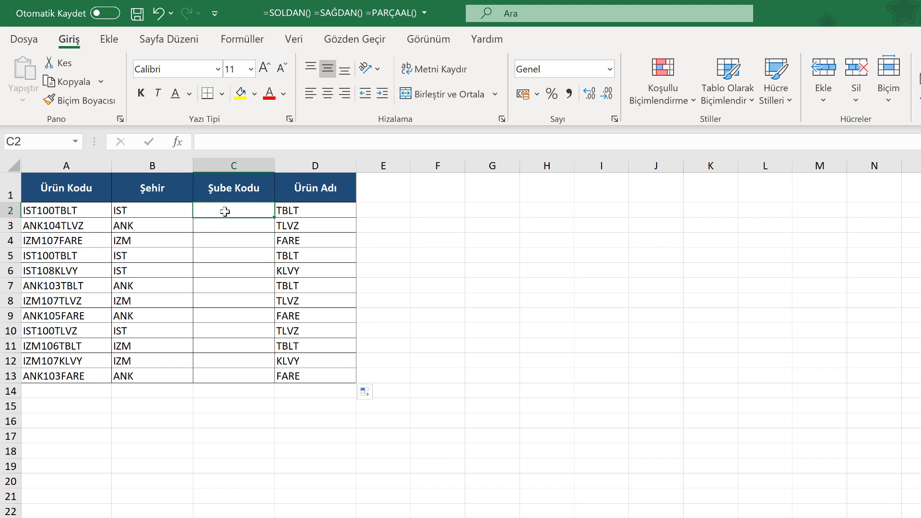
Step: Search Insert Function for 'parçaal' and insert PARÇAAL into C2
{"action": "left_click", "coordinate": [178, 141]}
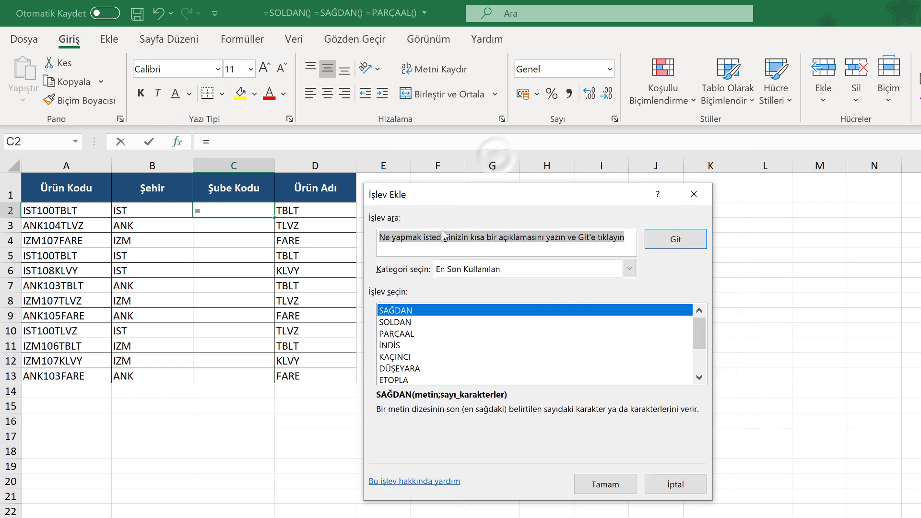
{"action": "type", "text": "parçala"}
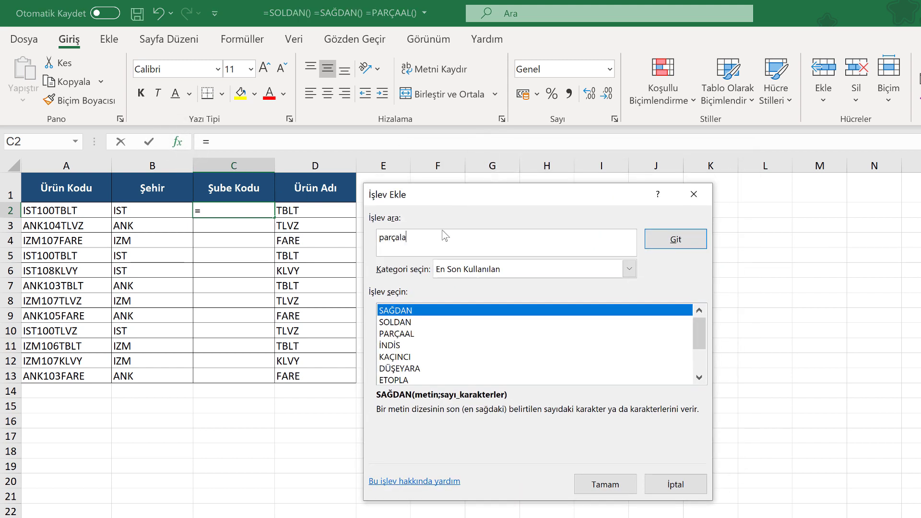
{"action": "key", "text": "BackSpace"}
{"action": "key", "text": "BackSpace"}
{"action": "type", "text": "al"}
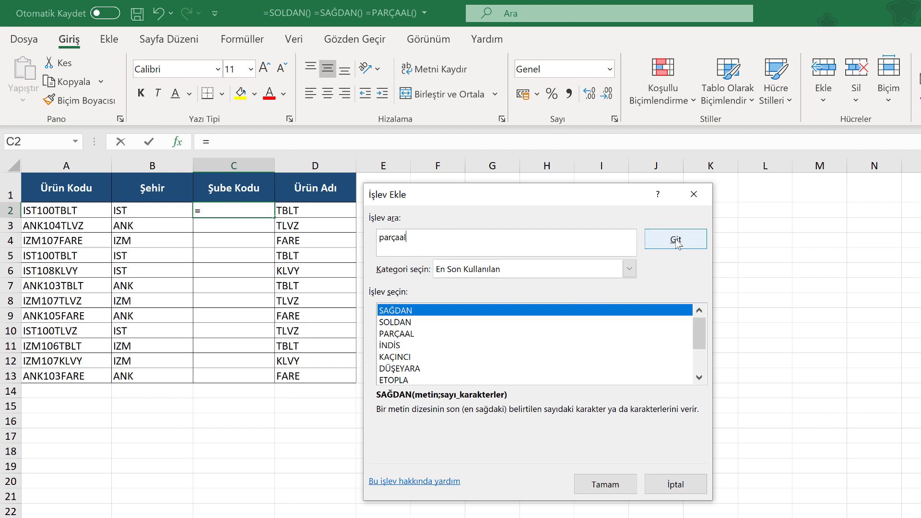
{"action": "left_click", "coordinate": [676, 239]}
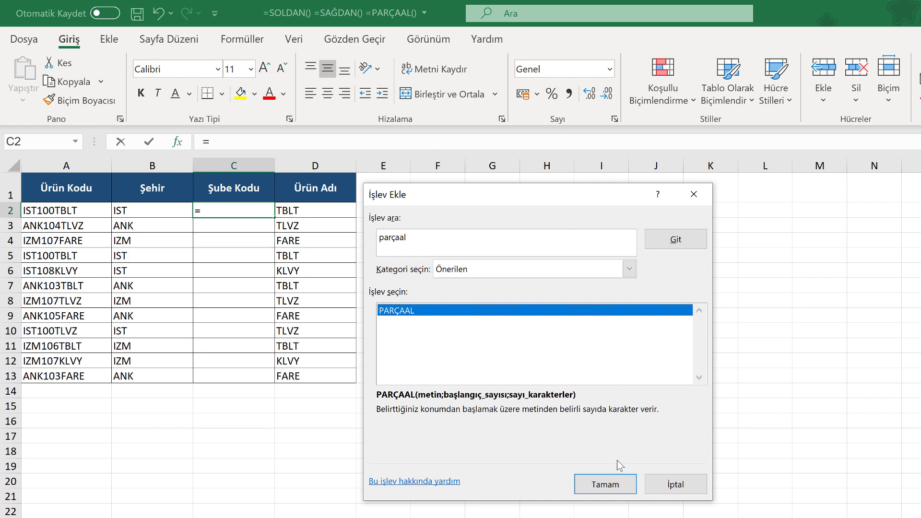
{"action": "left_click", "coordinate": [605, 484]}
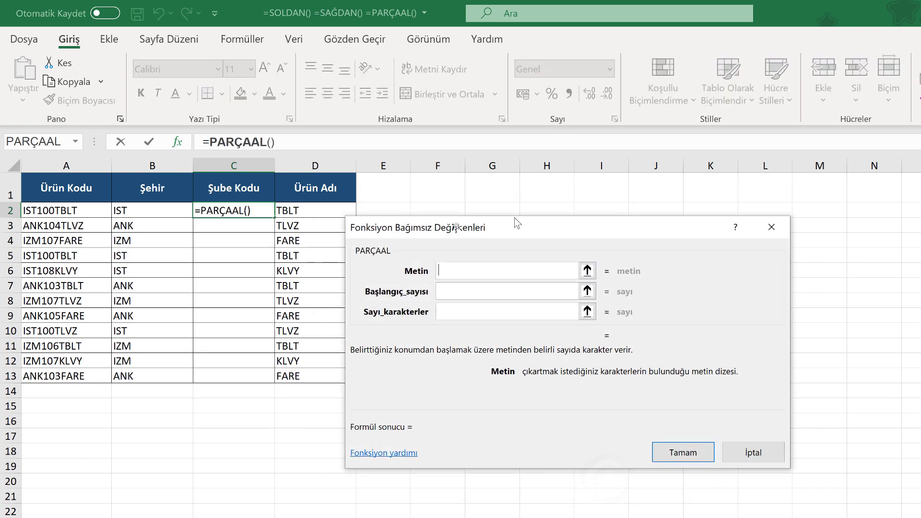
Step: Enter A2 as PARÇAAL's text and 4 as its start position
{"action": "left_click_drag", "start_coordinate": [516, 222], "coordinate": [538, 192]}
{"action": "left_click", "coordinate": [58, 210]}
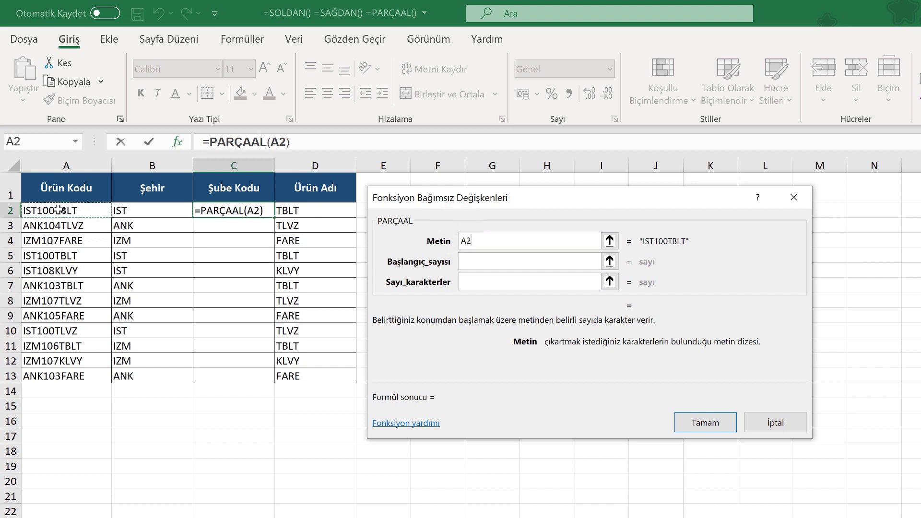
{"action": "left_click", "coordinate": [475, 261]}
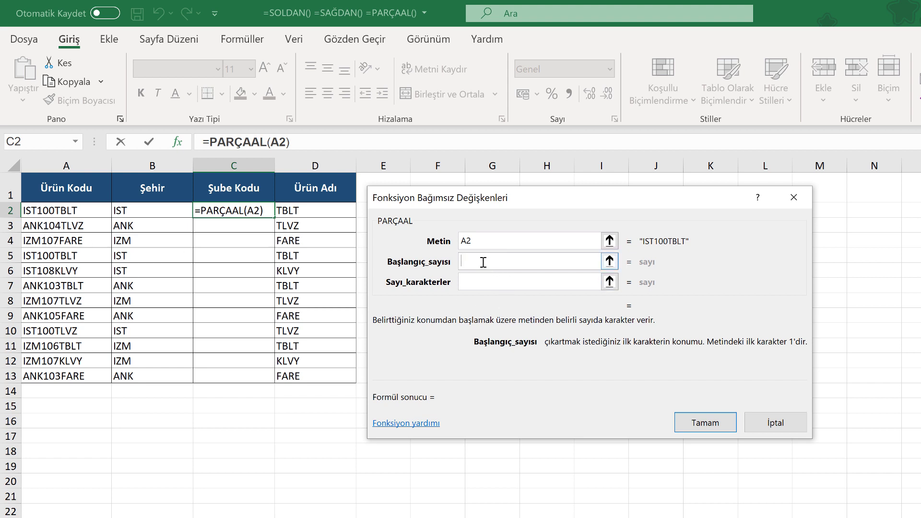
{"action": "type", "text": "4"}
{"action": "left_click", "coordinate": [479, 281]}
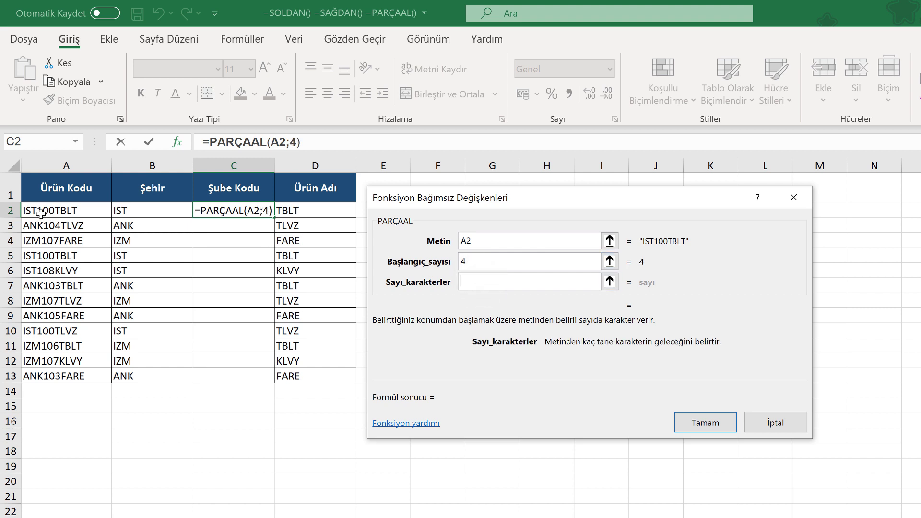
{"action": "left_click", "coordinate": [485, 283]}
Step: Enter 3 characters to confirm =PARÇAAL(A2;4;3) in C2, then fill it down to C13
{"action": "type", "text": "3"}
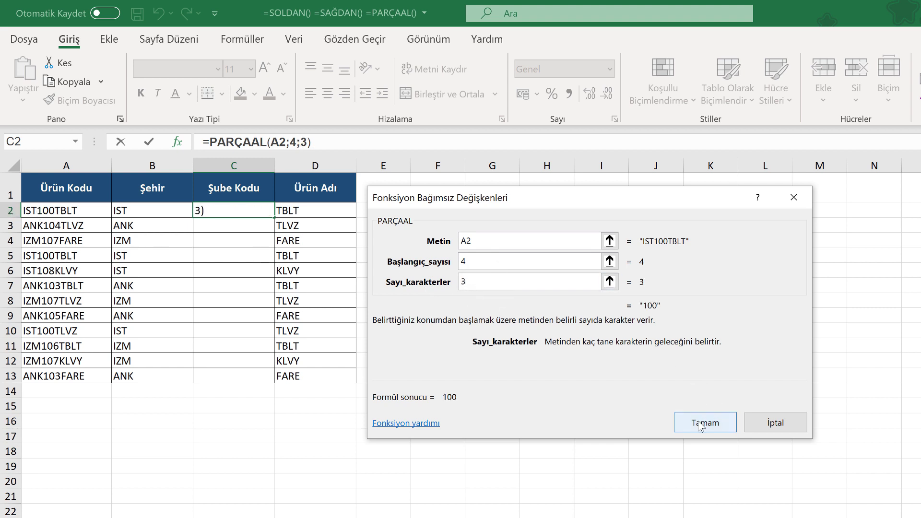
{"action": "left_click", "coordinate": [701, 423]}
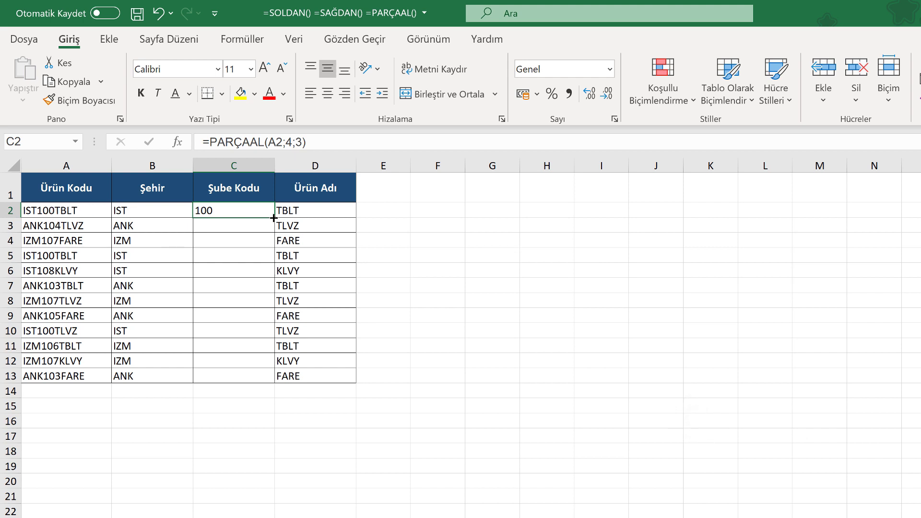
{"action": "left_click_drag", "start_coordinate": [274, 218], "coordinate": [252, 377]}
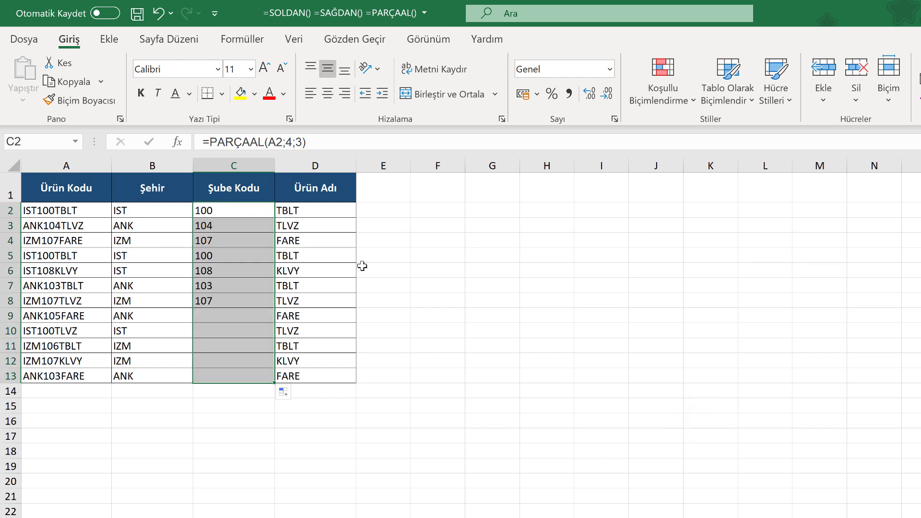
{"action": "left_click", "coordinate": [389, 190]}
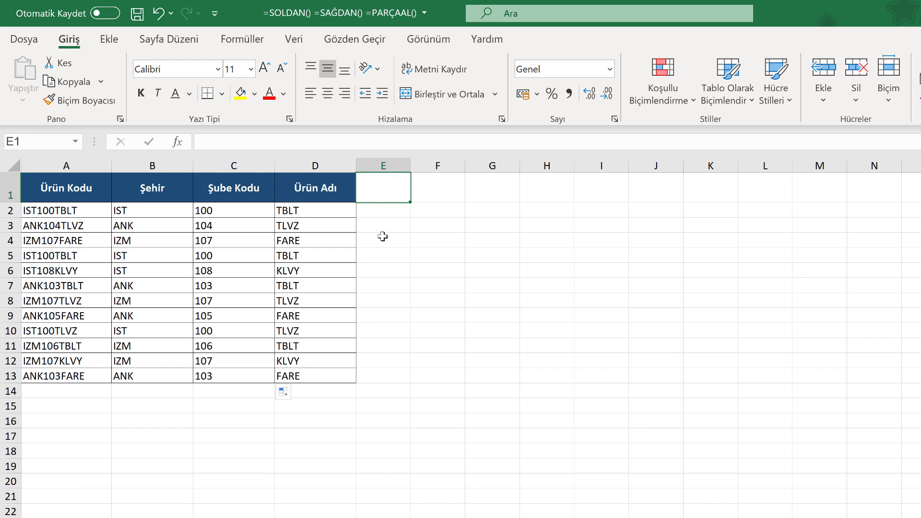